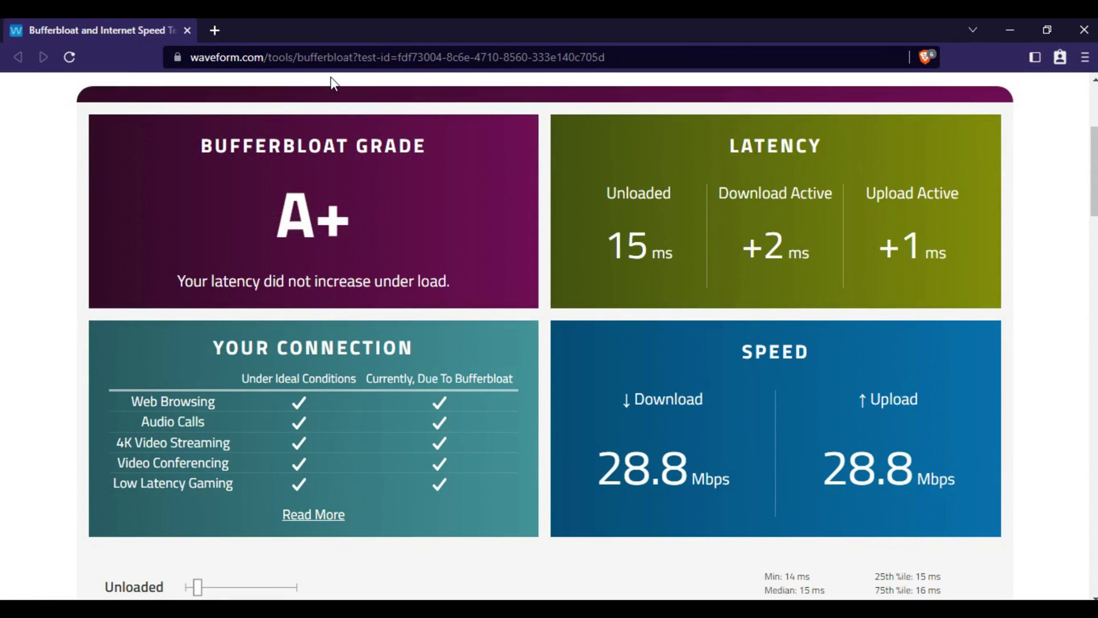
# Run the Waveform bufferbloat test again from the existing results page.
pyautogui.click(355, 54)
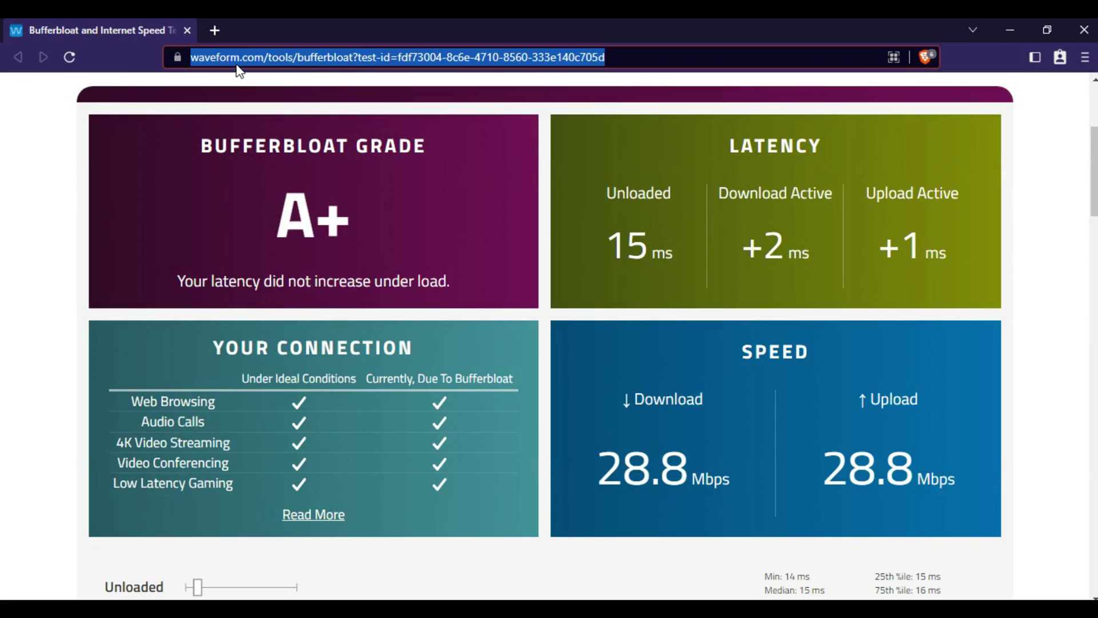
pyautogui.click(269, 61)
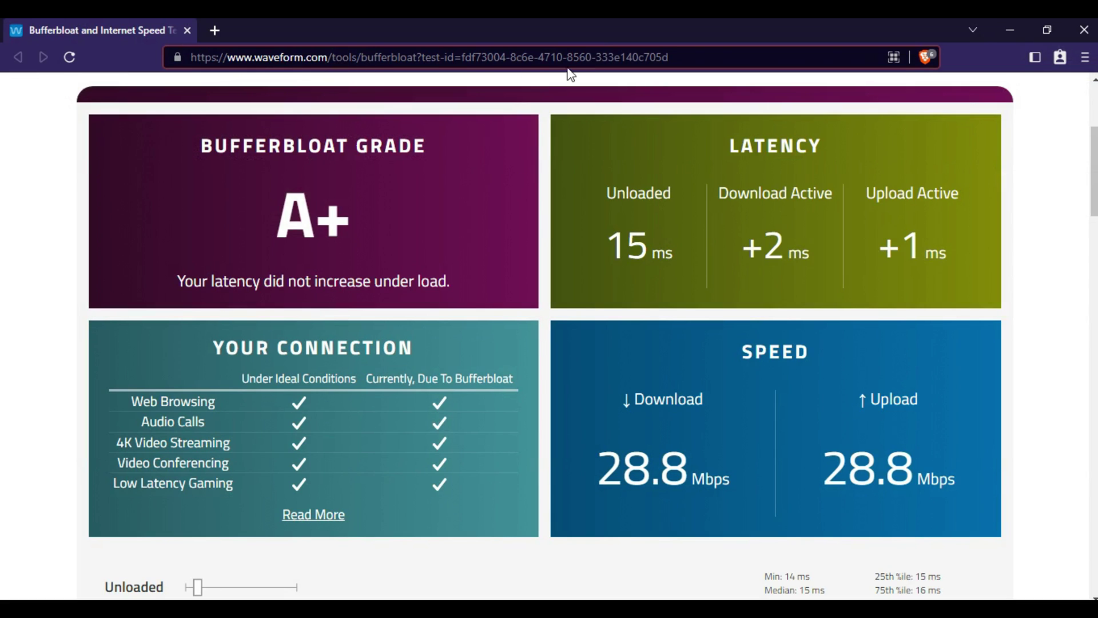
pyautogui.click(1059, 250)
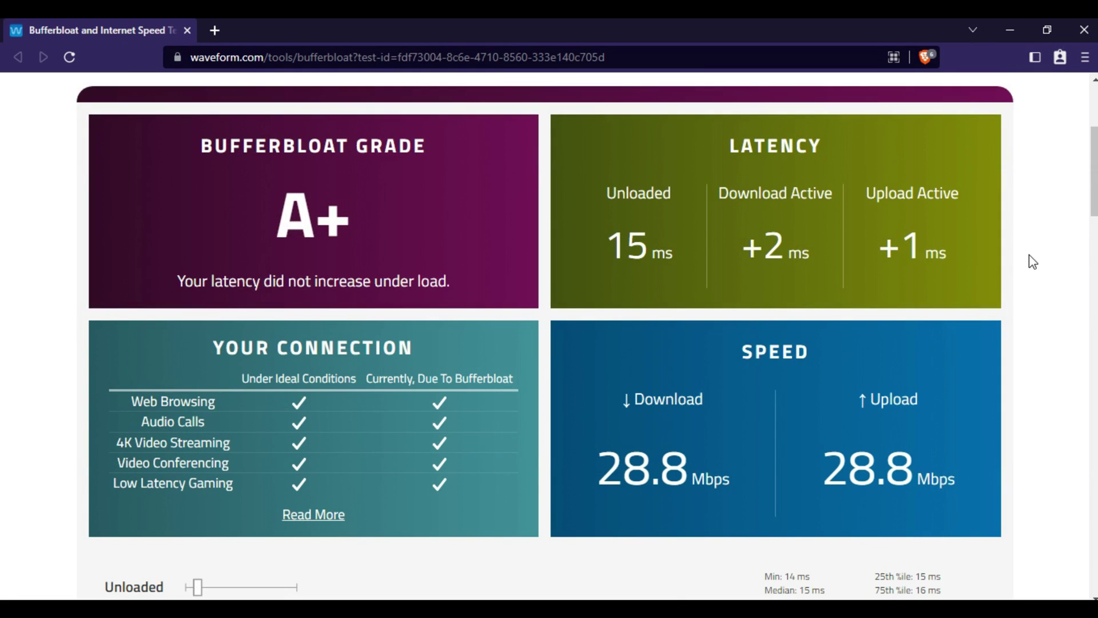
pyautogui.scroll(-2, 1029, 255)
pyautogui.scroll(-5, 1023, 265)
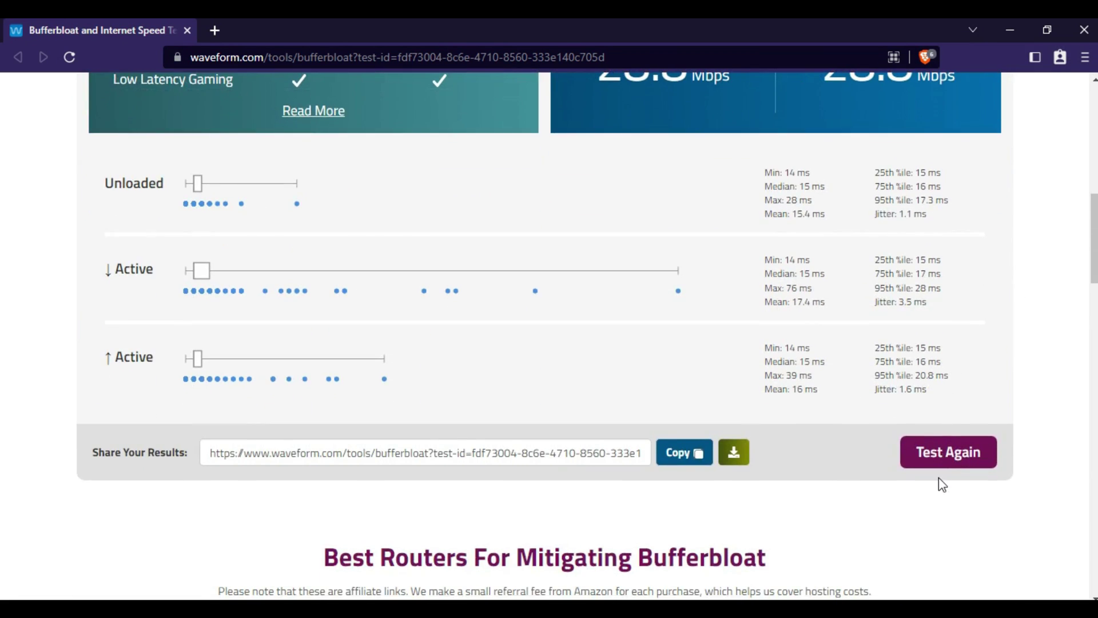
pyautogui.click(956, 456)
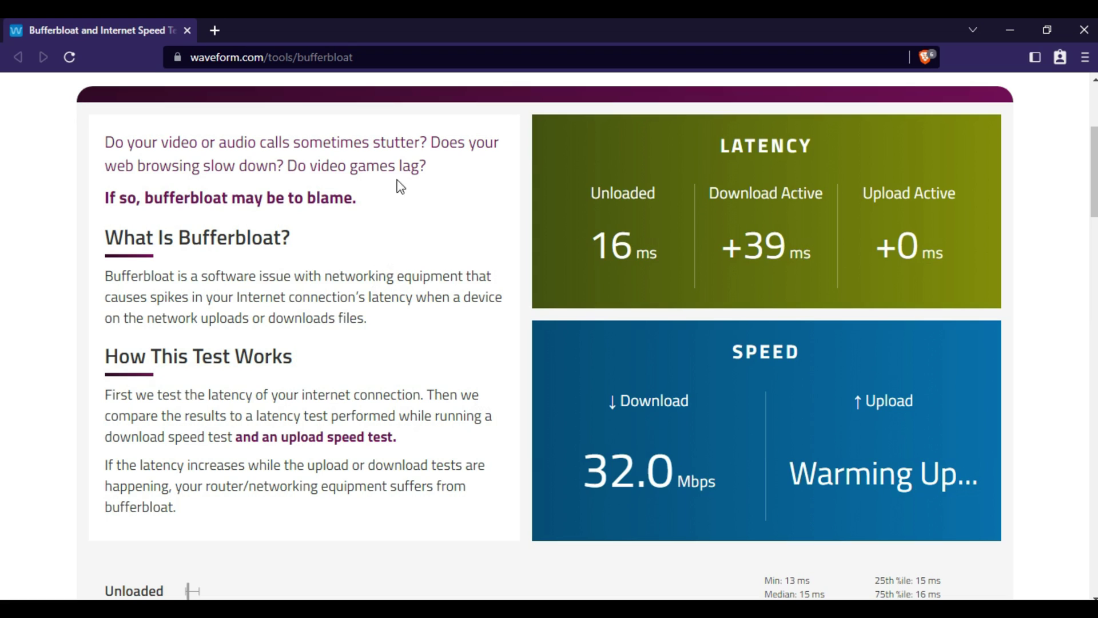
# Reload the waveform.com/tools/bufferbloat page and start a fresh bufferbloat test.
pyautogui.click(435, 50)
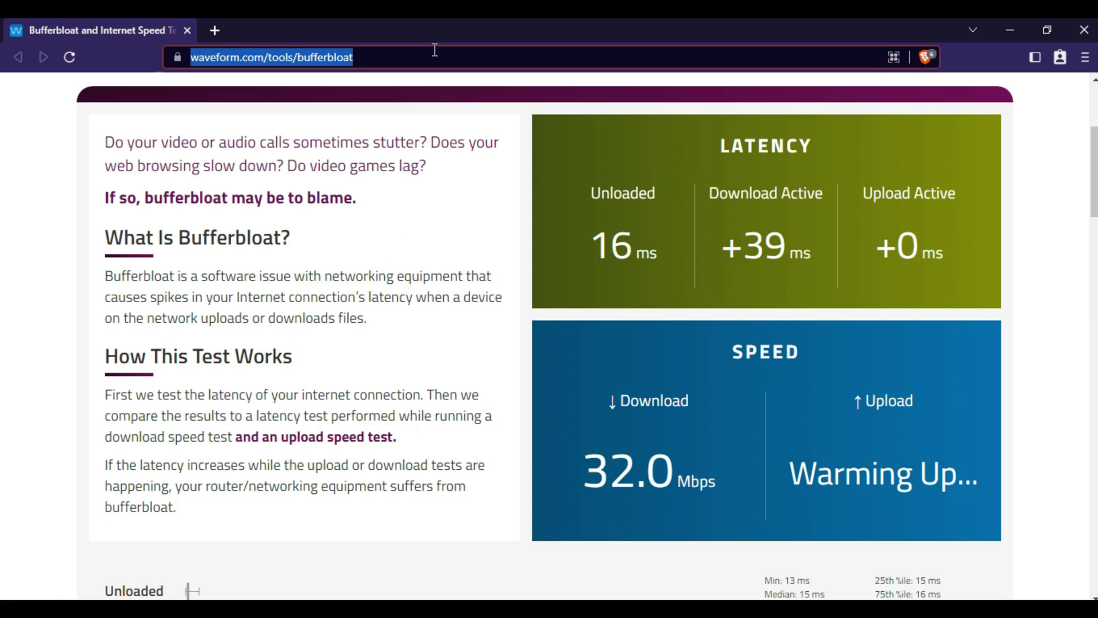
pyautogui.press('Return')
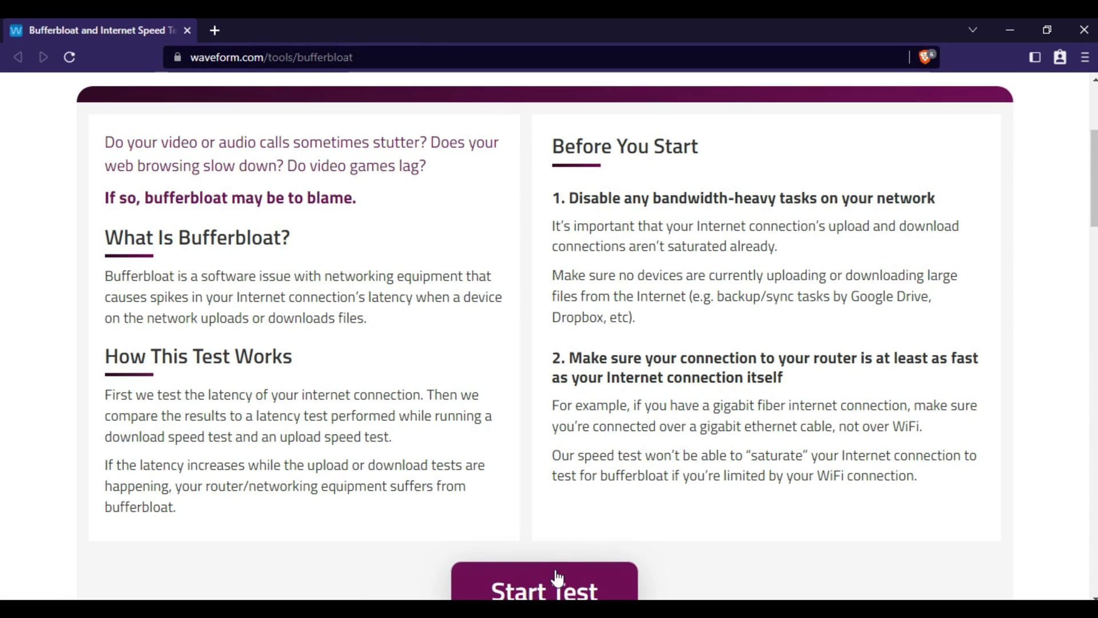
pyautogui.click(557, 578)
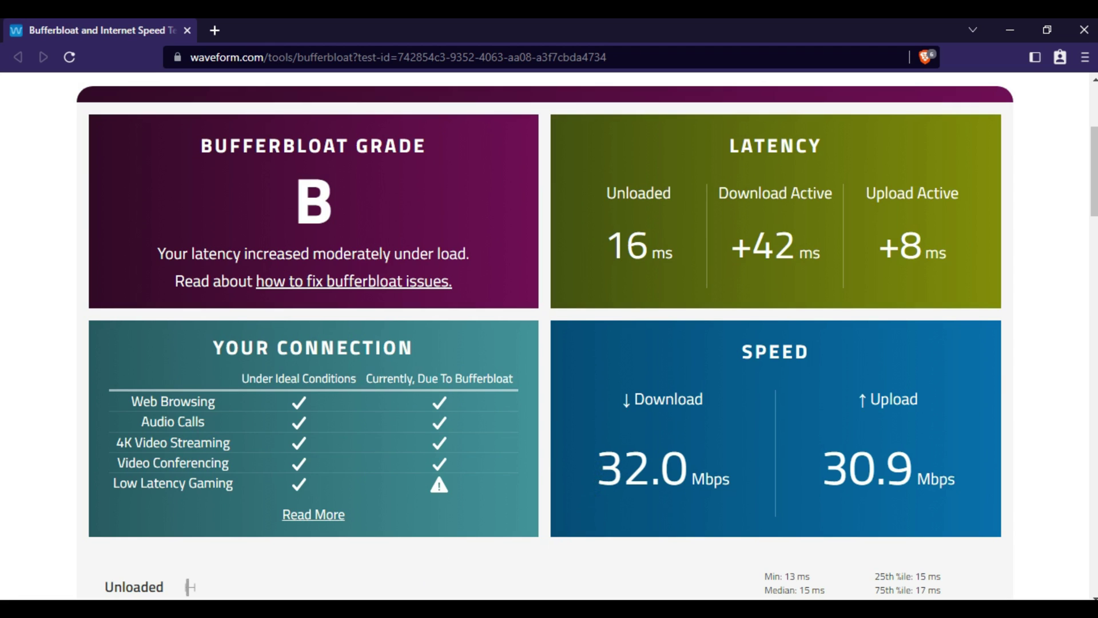
# Switch to Notepad and copy the whole fq_codel queue script from the new script file.
pyautogui.click(424, 609)
pyautogui.click(690, 252)
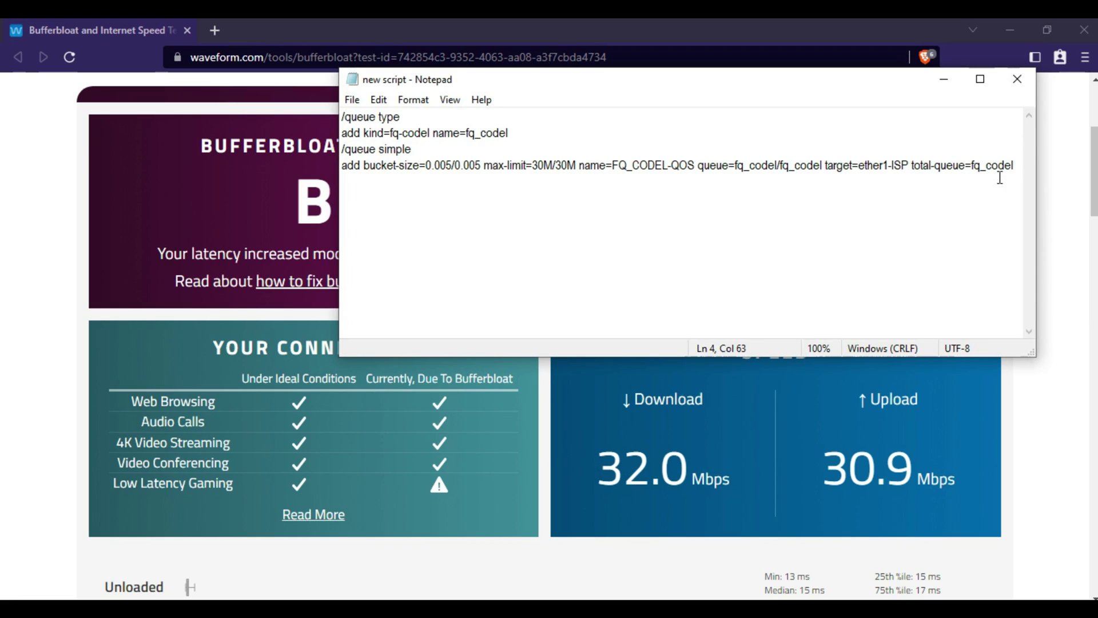
pyautogui.moveTo(1014, 165); pyautogui.dragTo(321, 89)
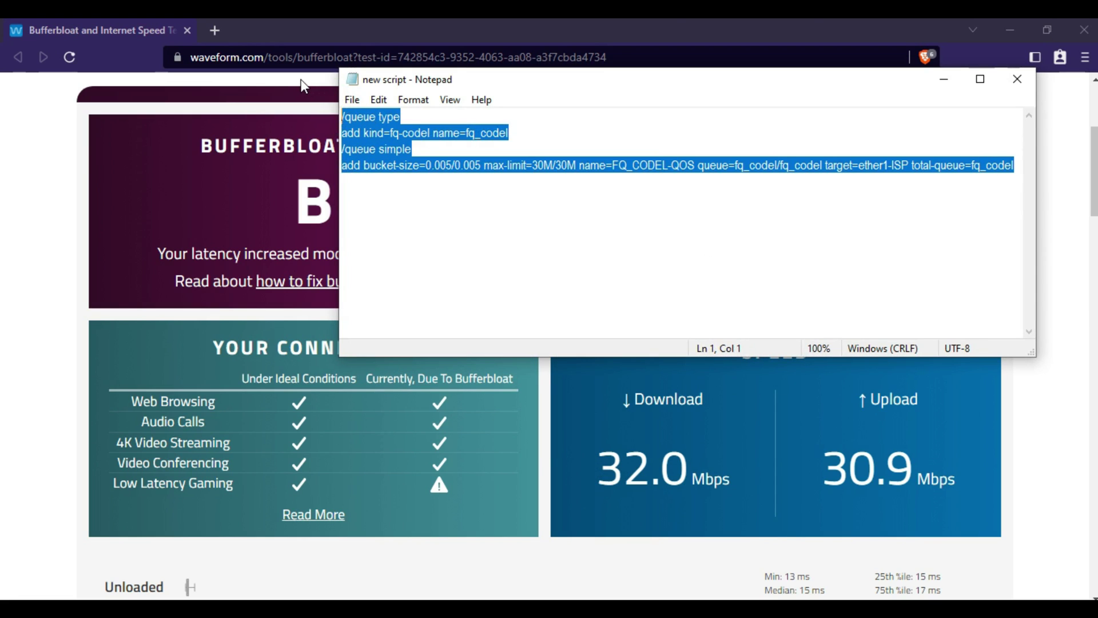
pyautogui.rightClick(359, 133)
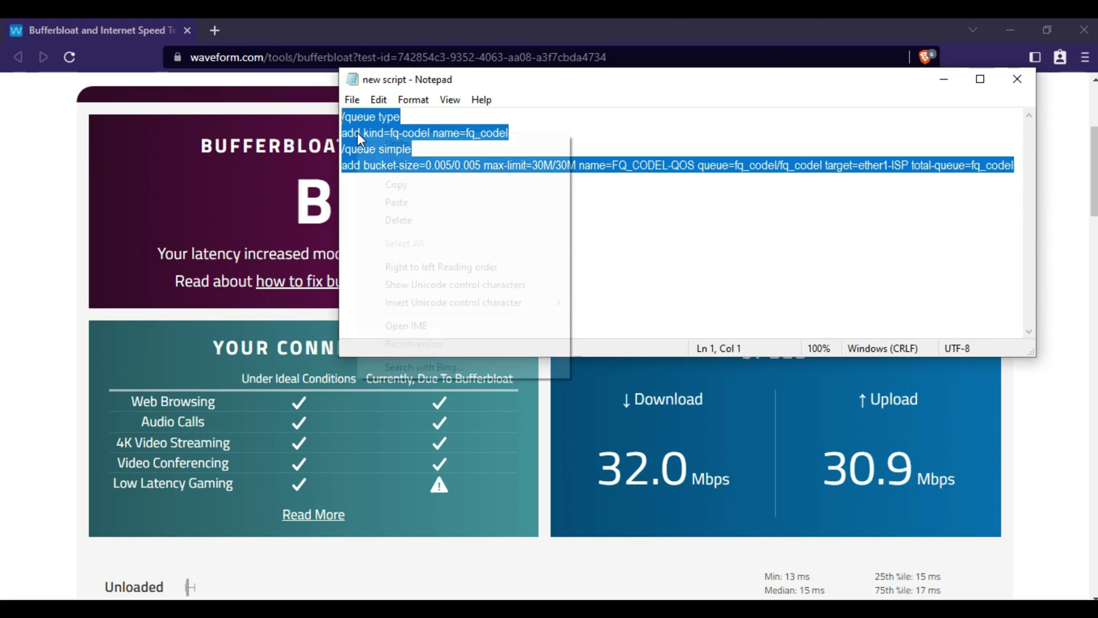
pyautogui.click(400, 184)
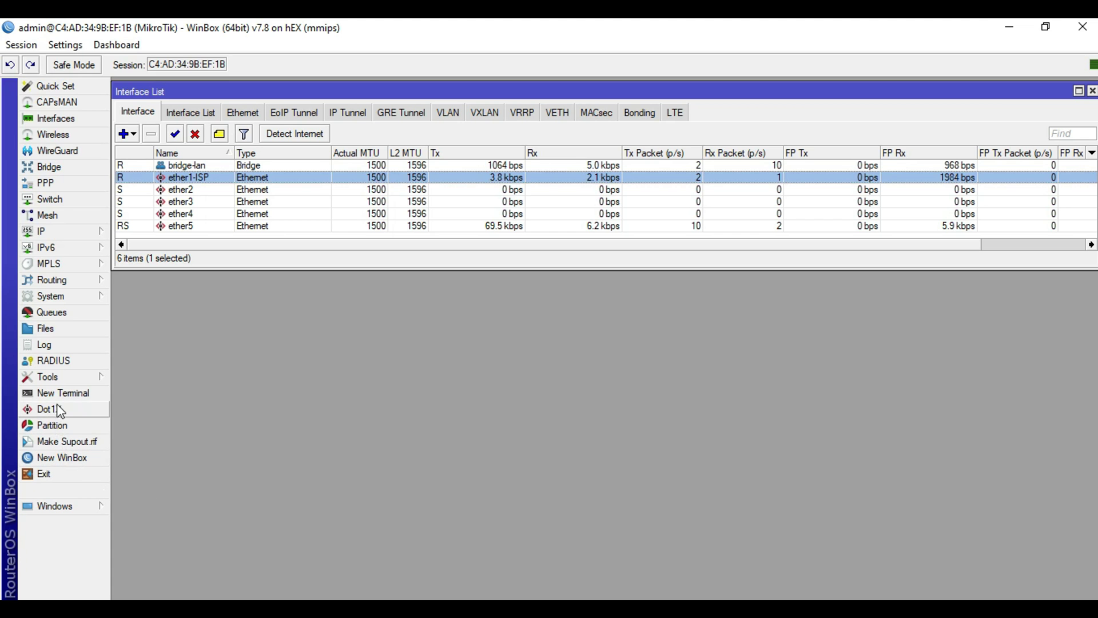
# Run the copied script in a new WinBox terminal to add the fq_codel type and the 30M/30M FQ_CODEL-QOS queue on ether1-ISP, then close it.
pyautogui.click(68, 398)
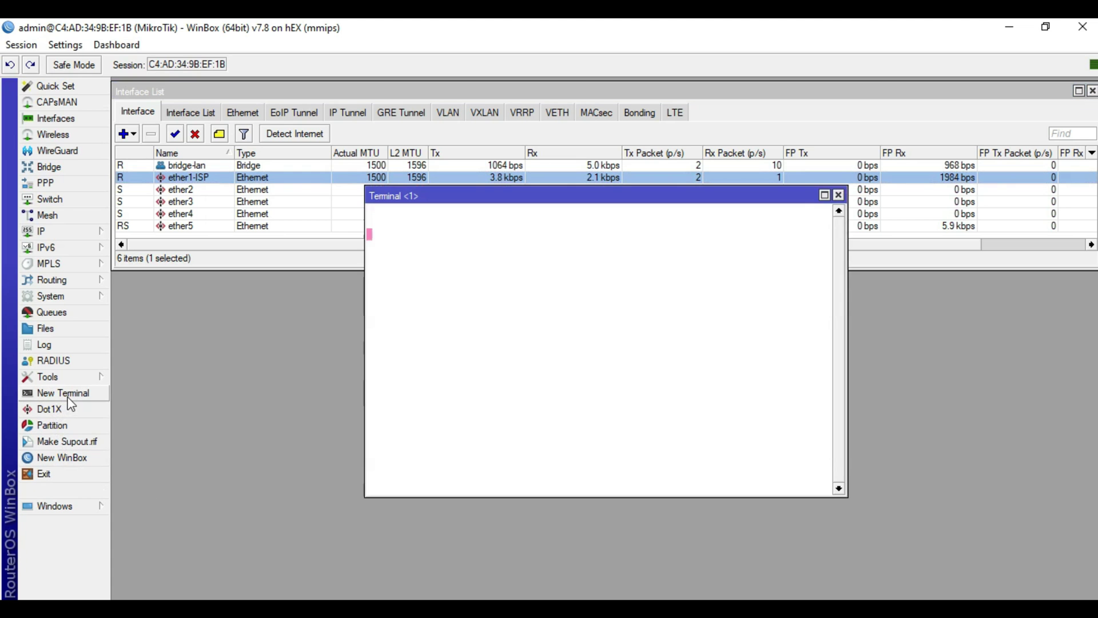
pyautogui.rightClick(655, 456)
pyautogui.click(713, 524)
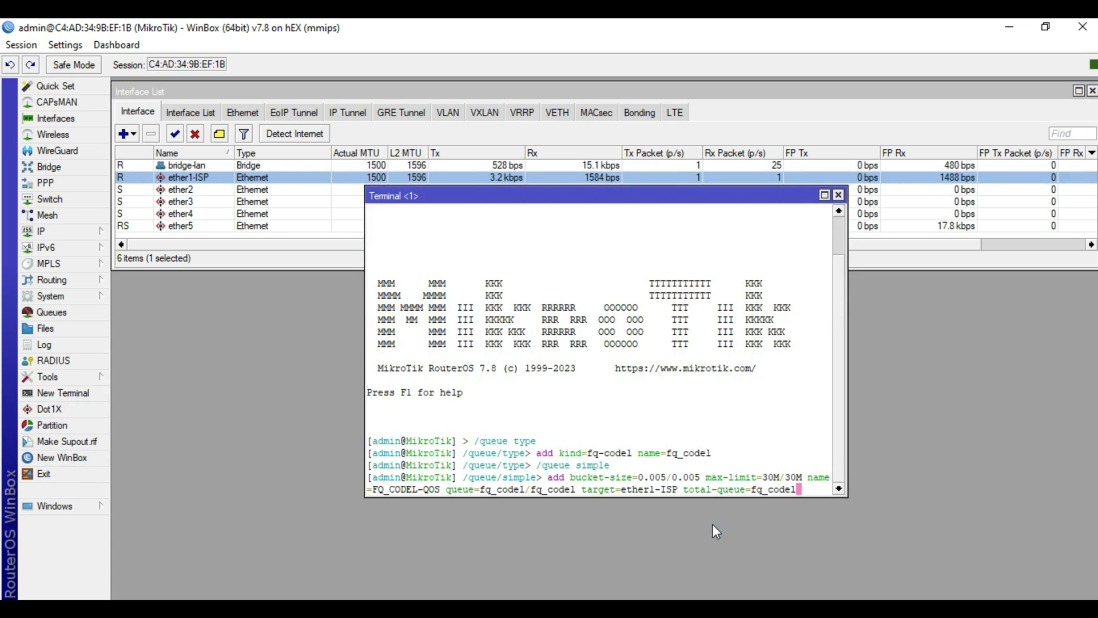
pyautogui.press('Return')
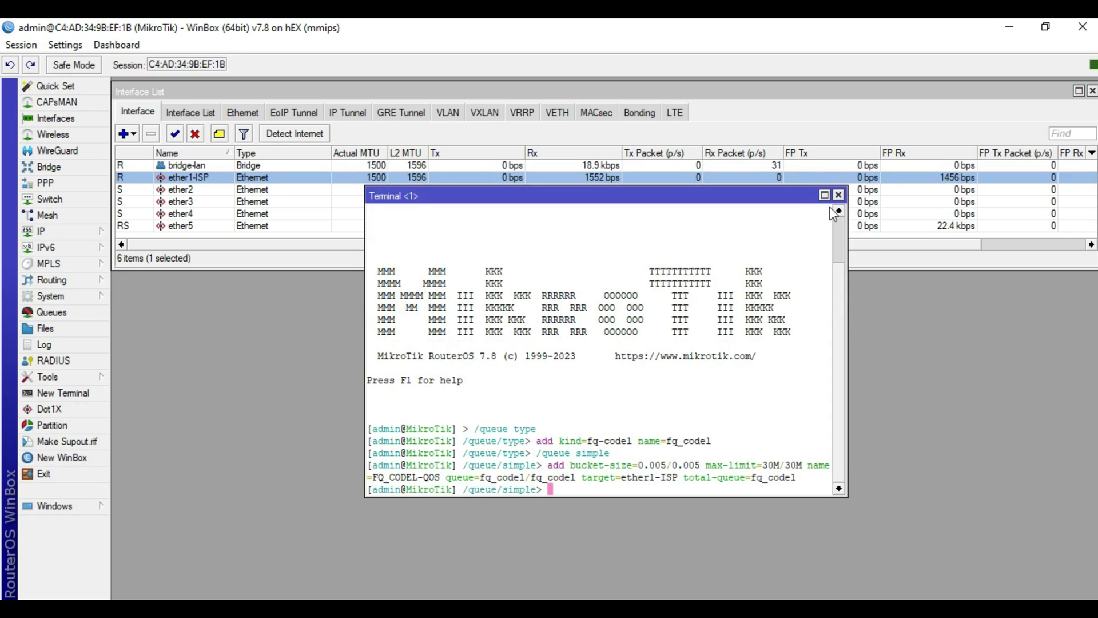
pyautogui.click(839, 195)
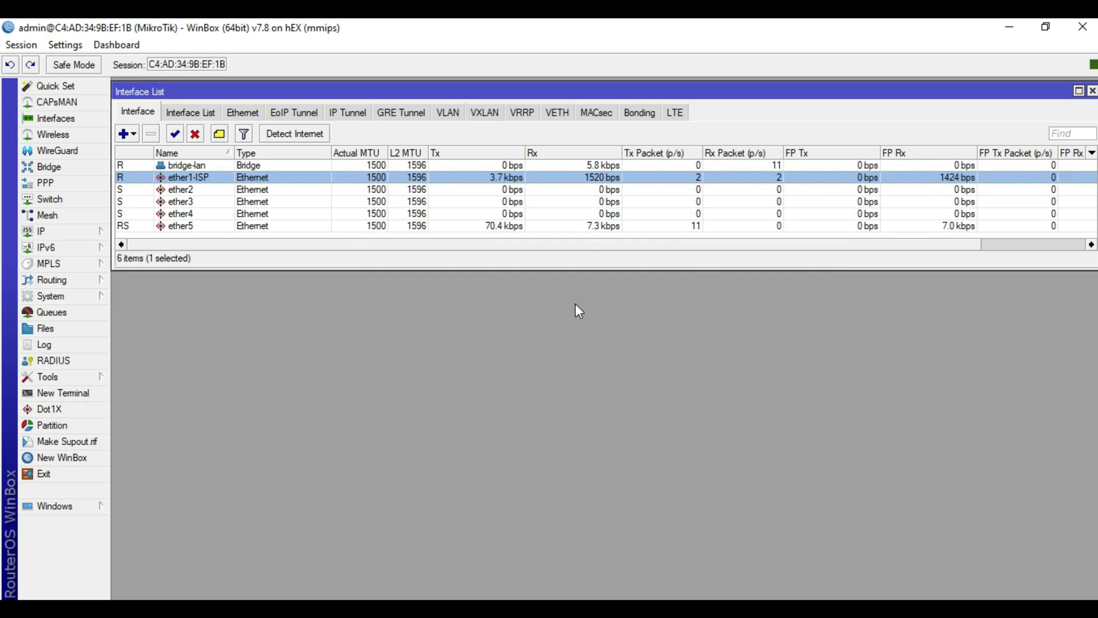
# Open the fq_codel entry among the queue types, review its settings, and close it.
pyautogui.click(94, 315)
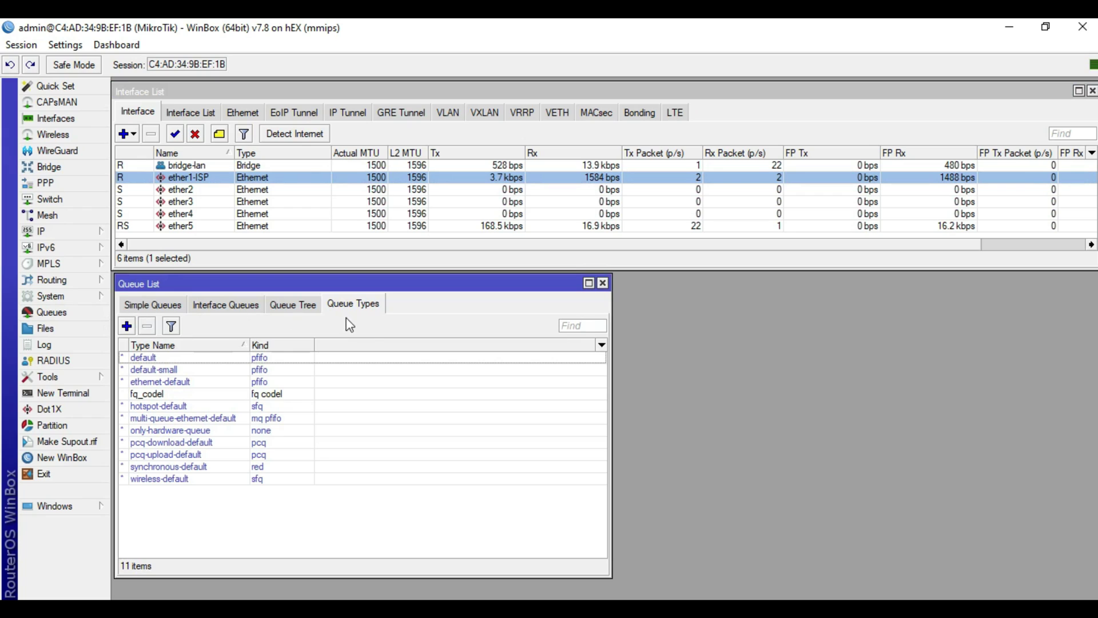
pyautogui.click(282, 397)
pyautogui.doubleClick(281, 400)
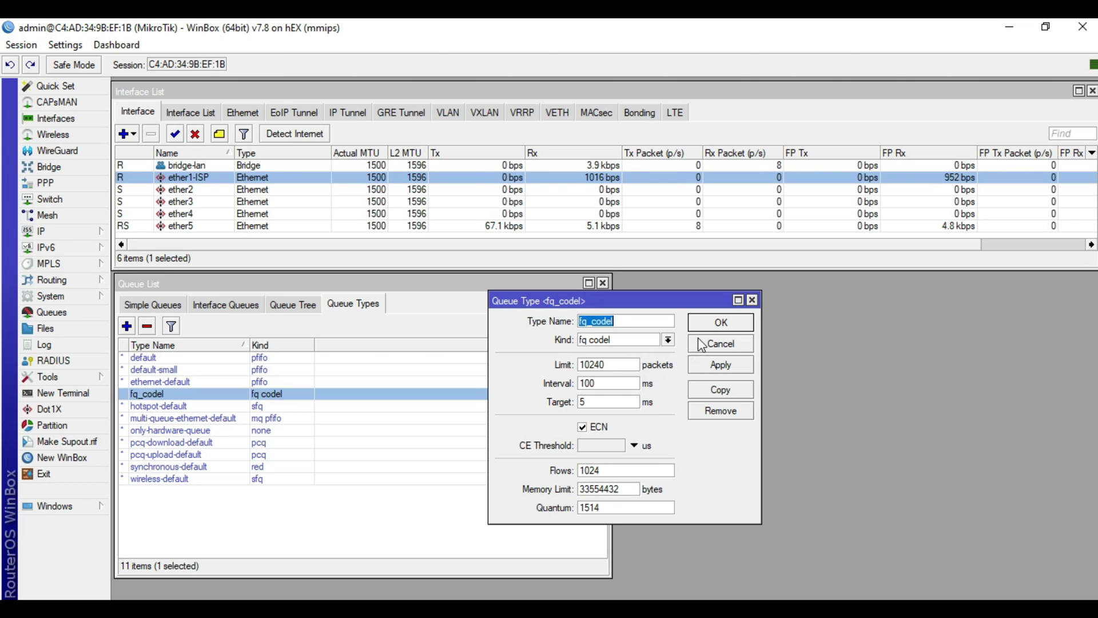
pyautogui.click(726, 326)
# Open the FQ_CODEL-QOS simple queue and check its target interface and upload and download max limits.
pyautogui.click(140, 305)
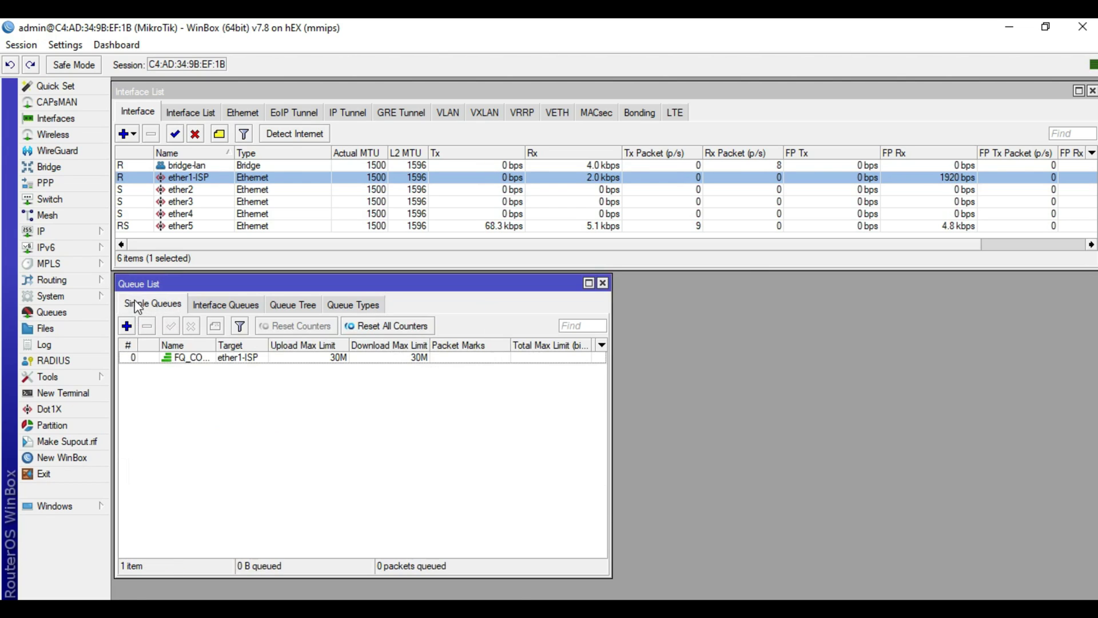
pyautogui.doubleClick(220, 357)
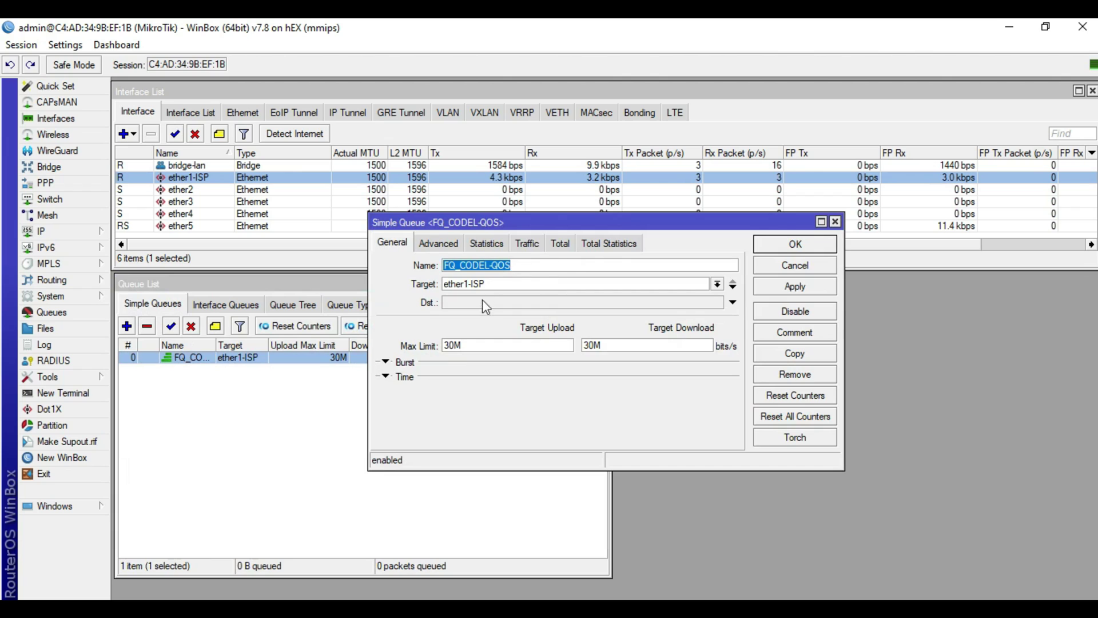
pyautogui.click(533, 284)
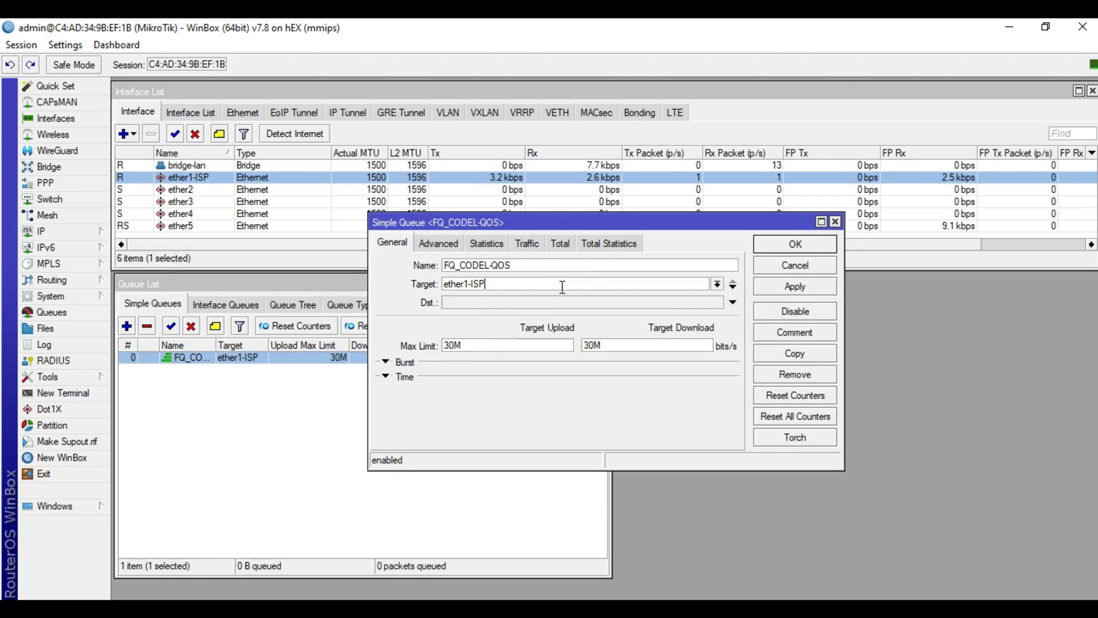
pyautogui.click(717, 284)
pyautogui.click(717, 285)
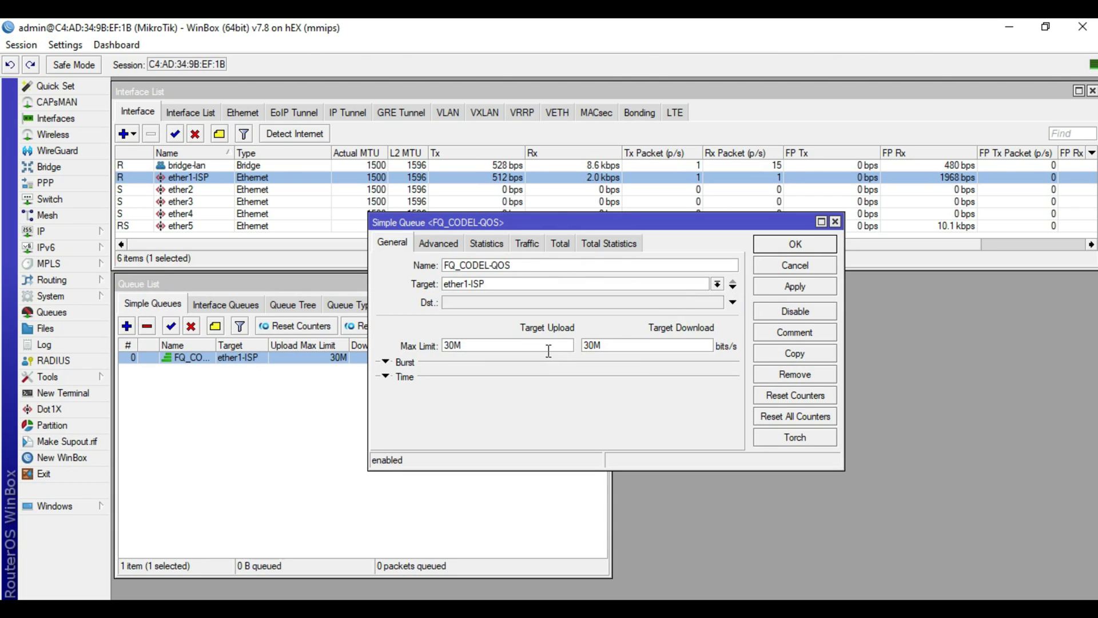
# Review the FQ_CODEL-QOS queue's bucket size, upload and download queue types, and total queue type, then close it without changes.
pyautogui.click(448, 248)
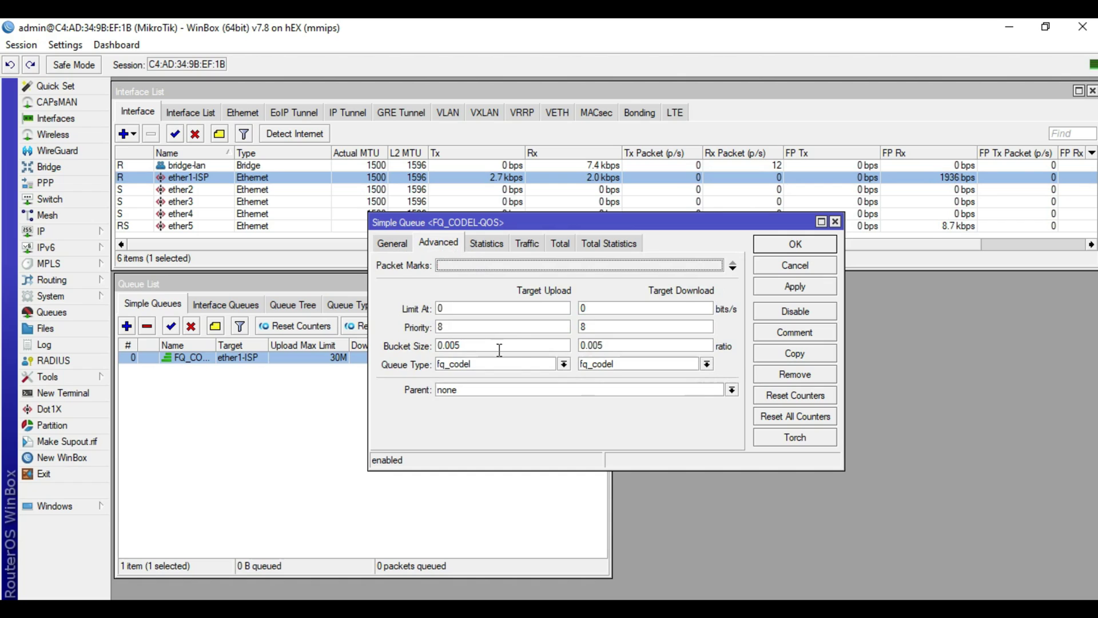
pyautogui.click(564, 364)
pyautogui.click(564, 365)
pyautogui.click(664, 366)
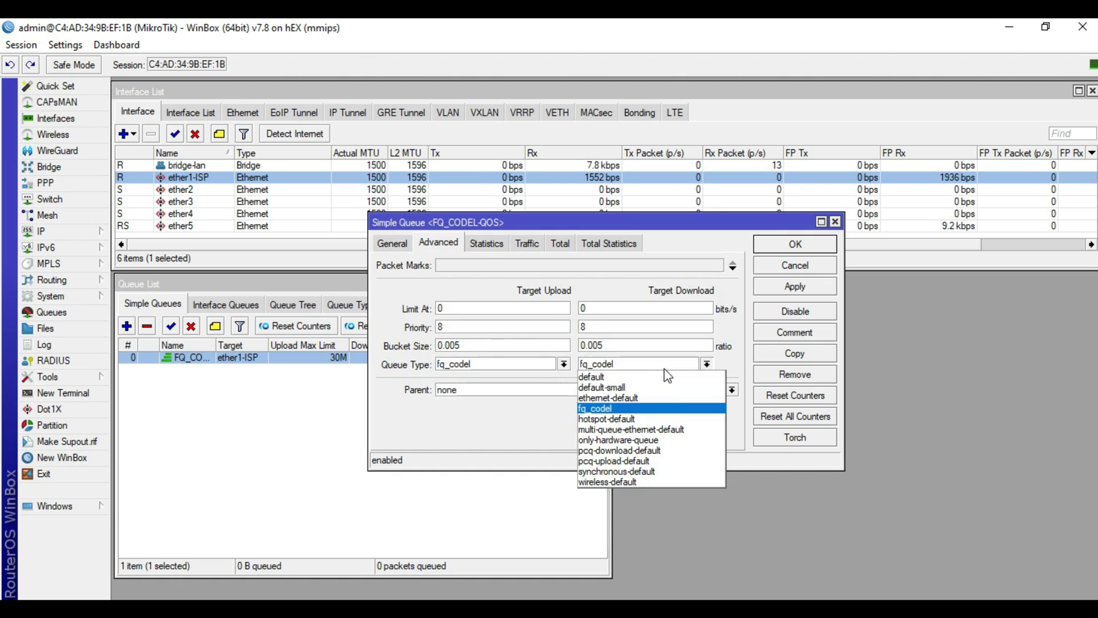
pyautogui.click(664, 366)
pyautogui.click(554, 246)
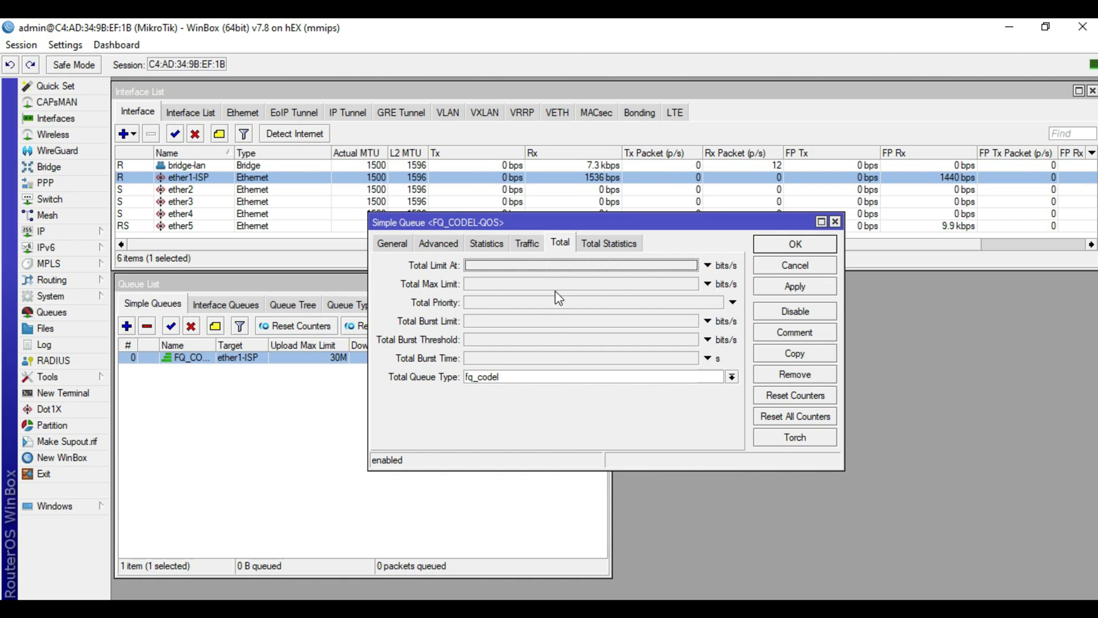
pyautogui.click(564, 379)
pyautogui.click(564, 380)
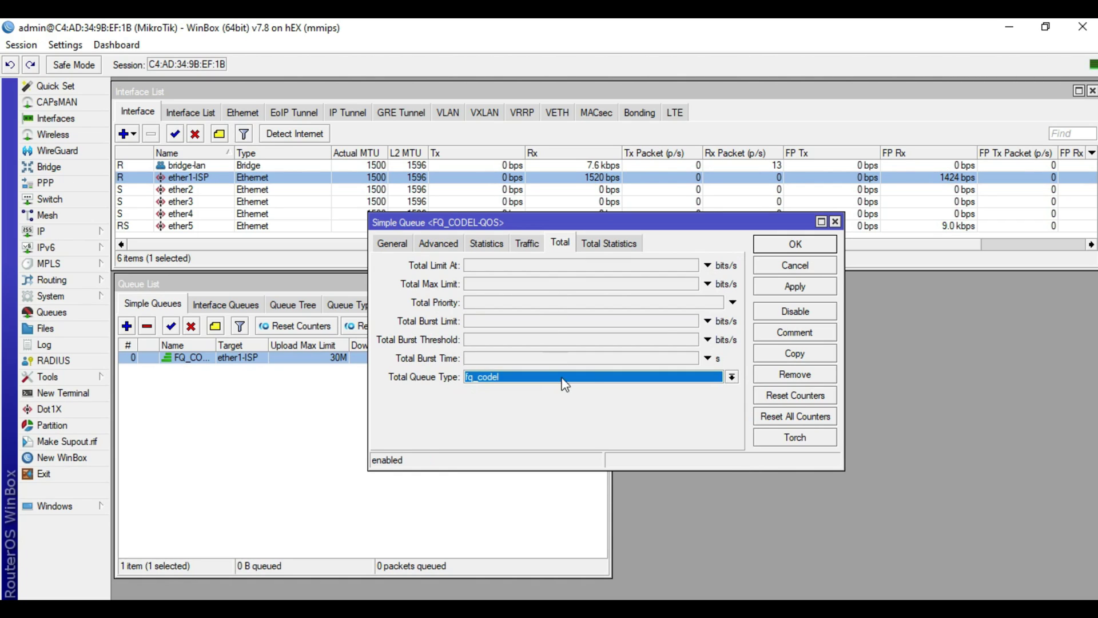
pyautogui.click(797, 267)
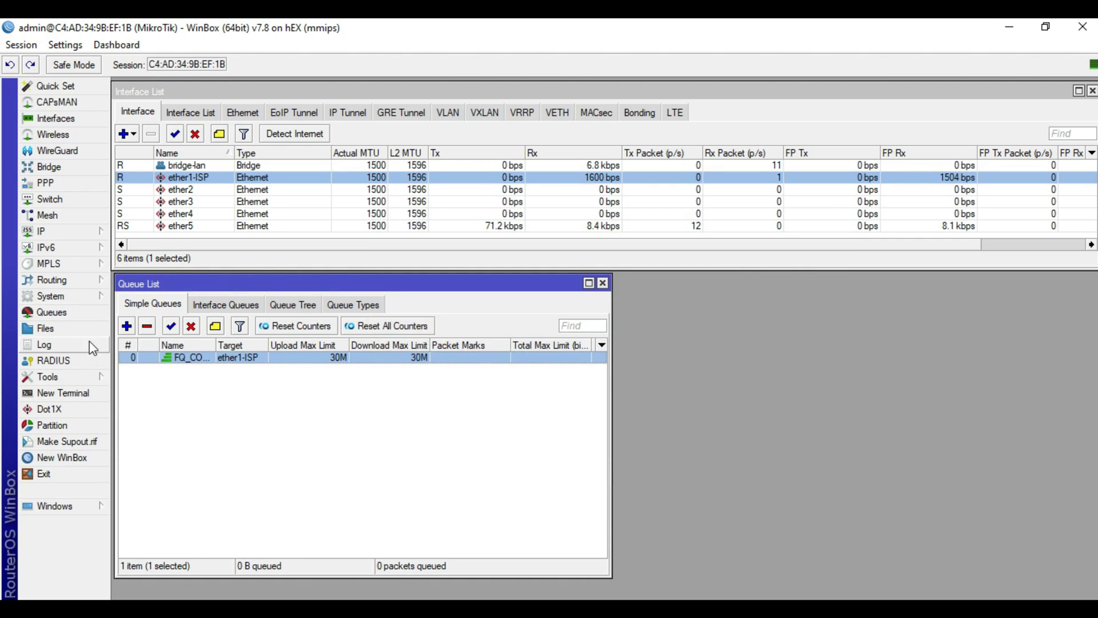
# Reboot the MikroTik router and confirm the restart.
pyautogui.click(81, 297)
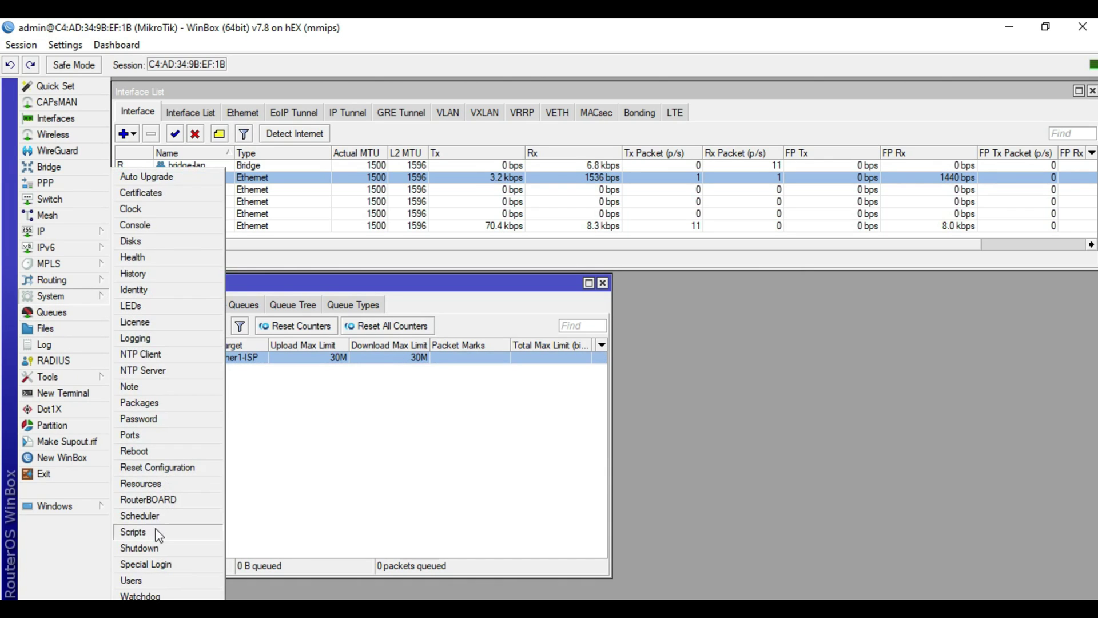
pyautogui.click(166, 452)
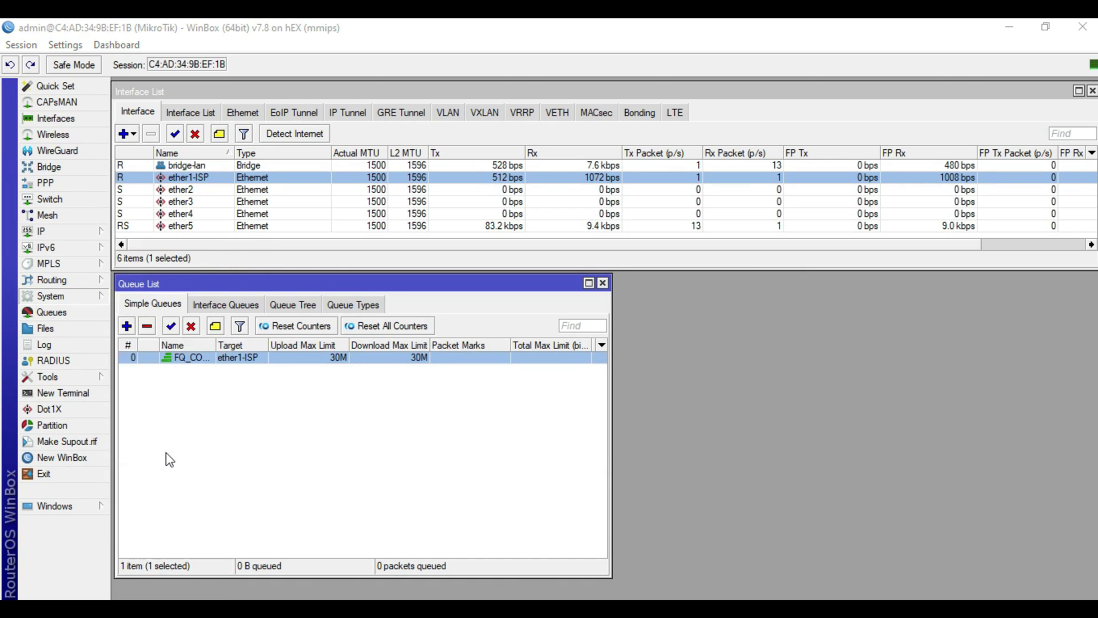
pyautogui.click(571, 333)
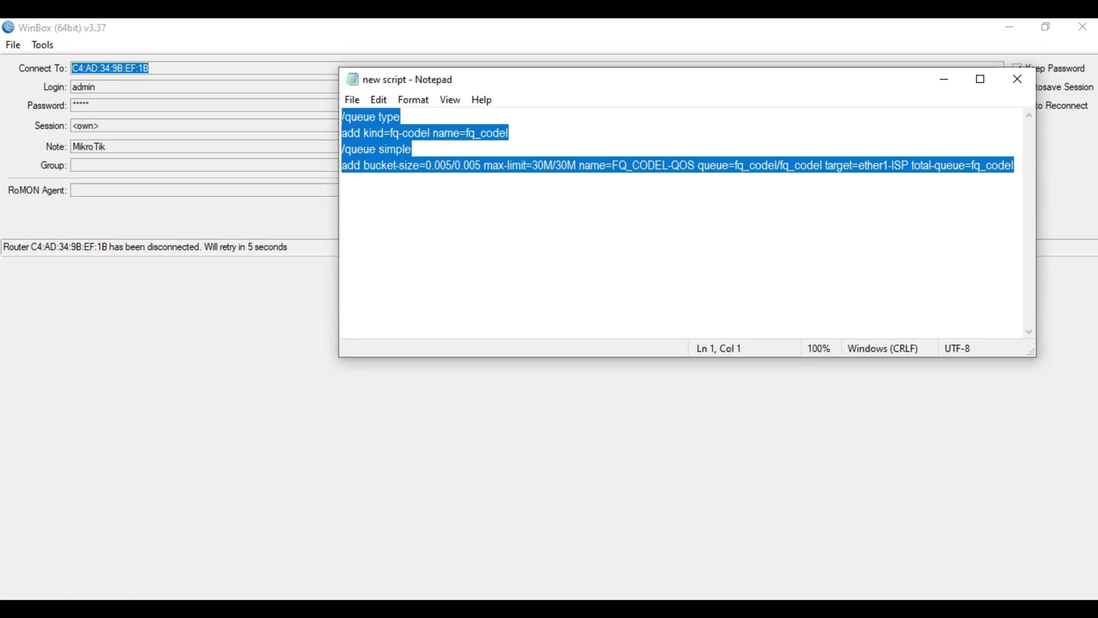
# Minimize the script file, reload the Waveform bufferbloat page in the browser, and run the test with the new queue active.
pyautogui.click(945, 79)
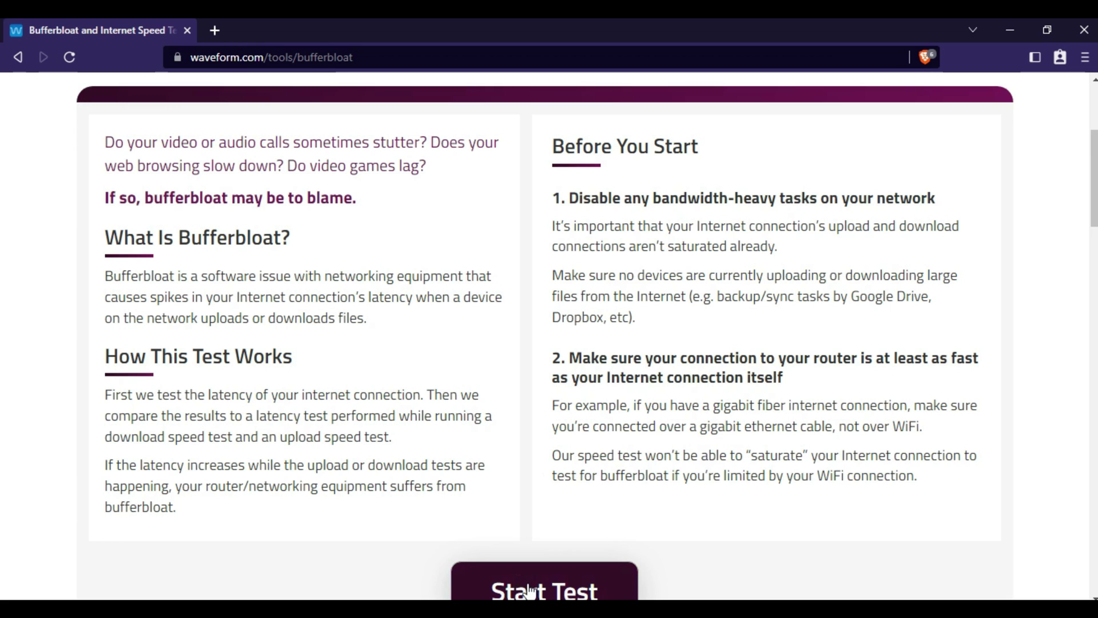
pyautogui.click(445, 55)
pyautogui.press('Return')
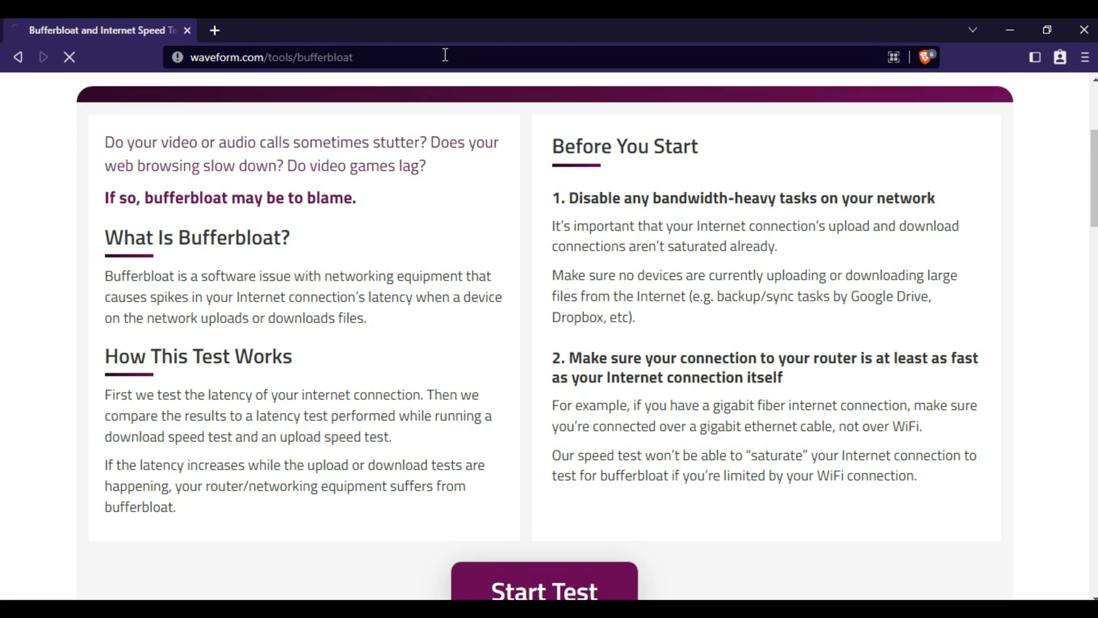
pyautogui.scroll(-2, 481, 263)
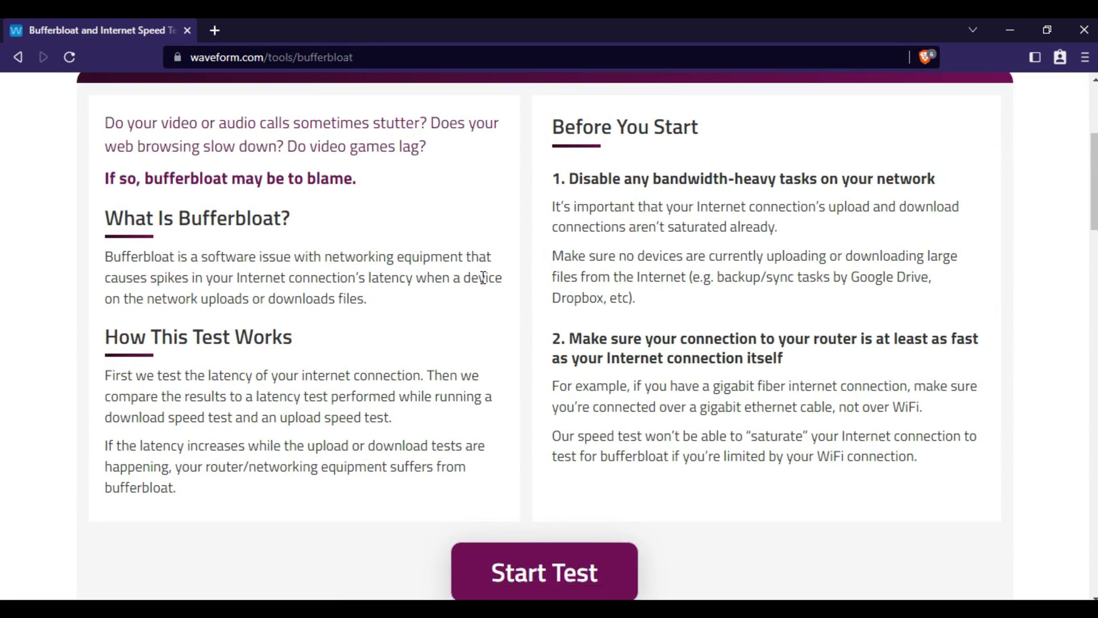
pyautogui.click(528, 502)
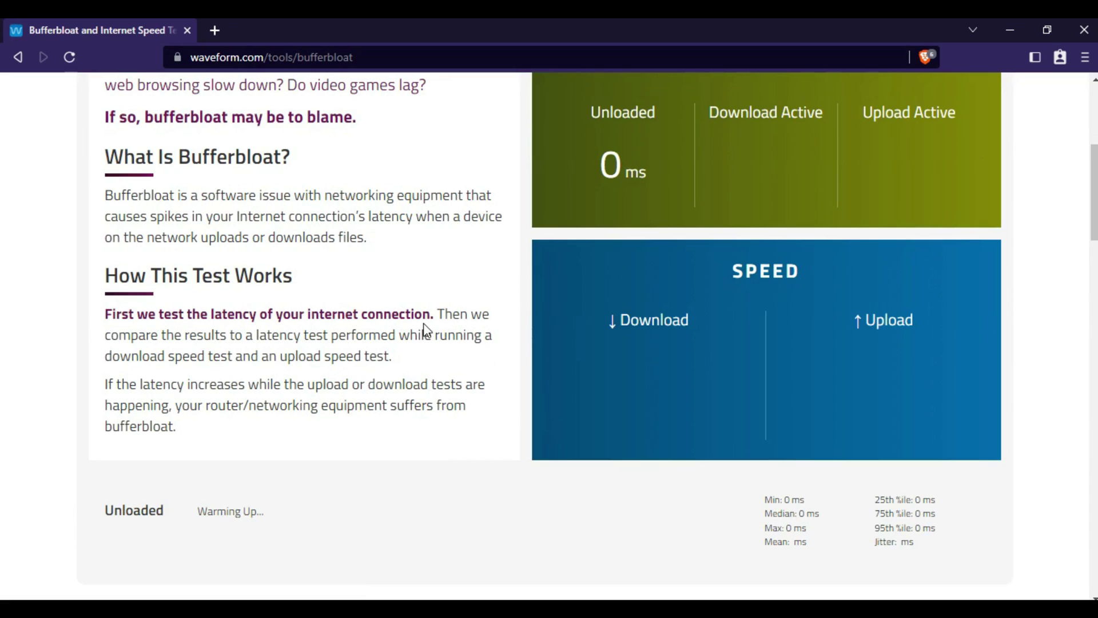
pyautogui.scroll(2, 423, 324)
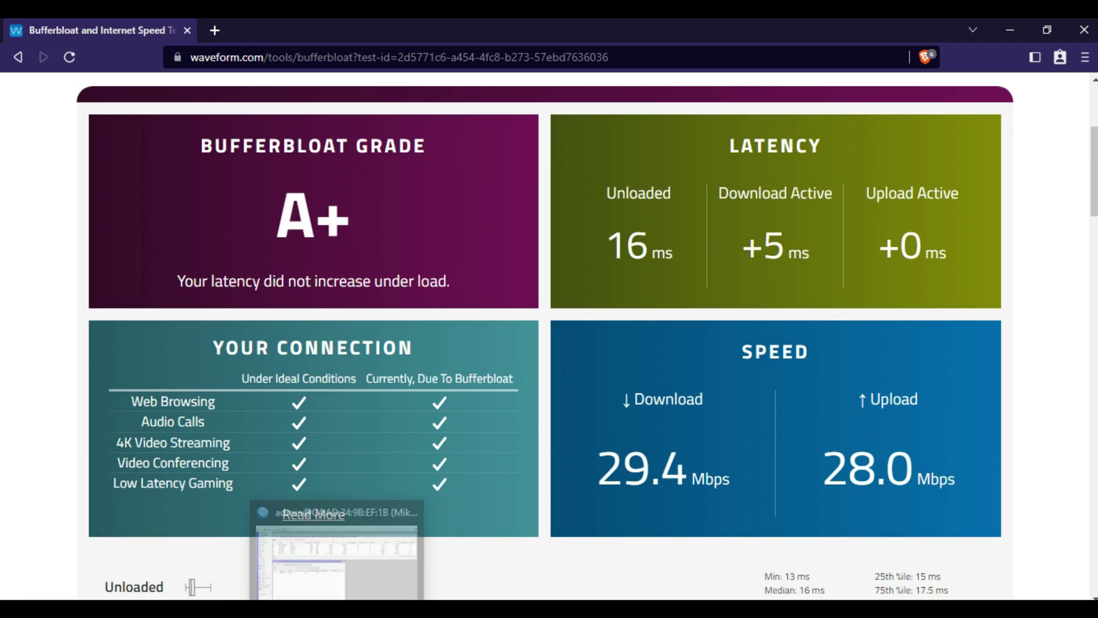
# Switch to Notepad to show the new script file.
pyautogui.click(418, 563)
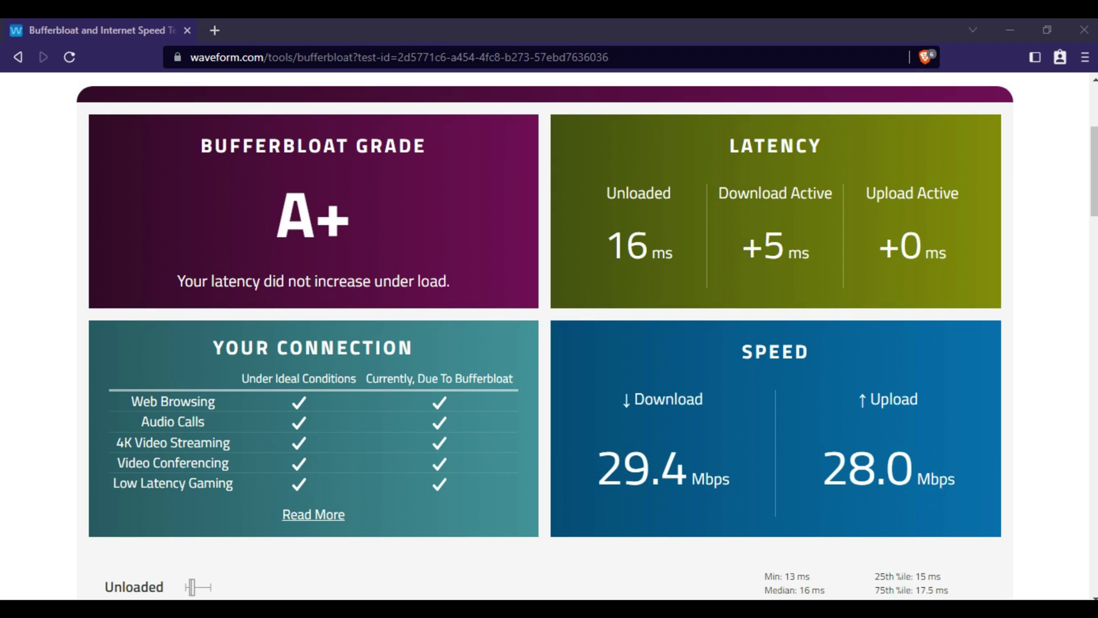
pyautogui.moveTo(456, 609)
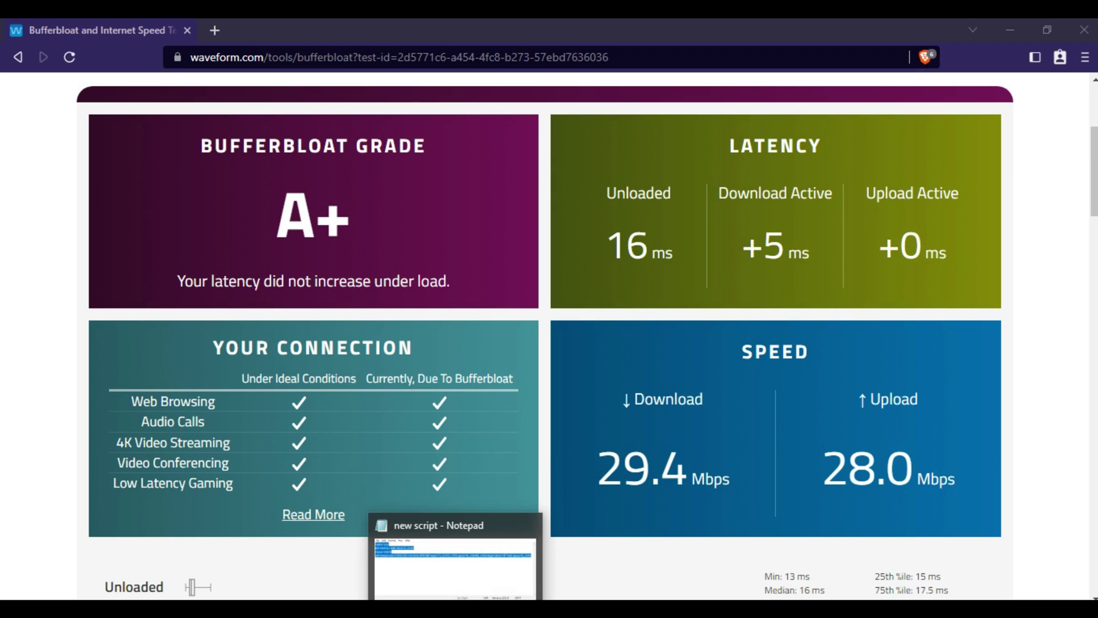